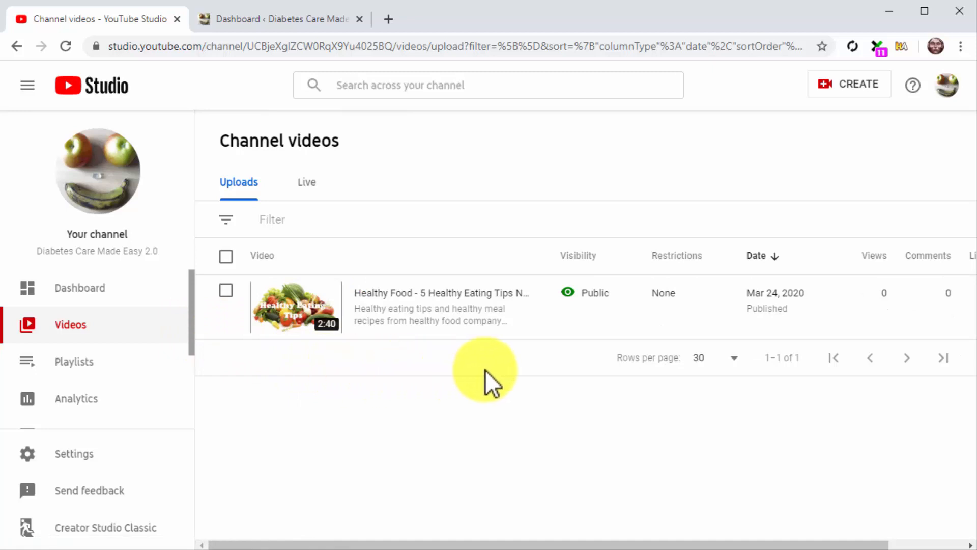
- Copy the shareable link of the "Healthy Food - 5 Healthy Eating Tips" video from the channel's uploads
{"action": "left_click", "coordinate": [523, 314]}
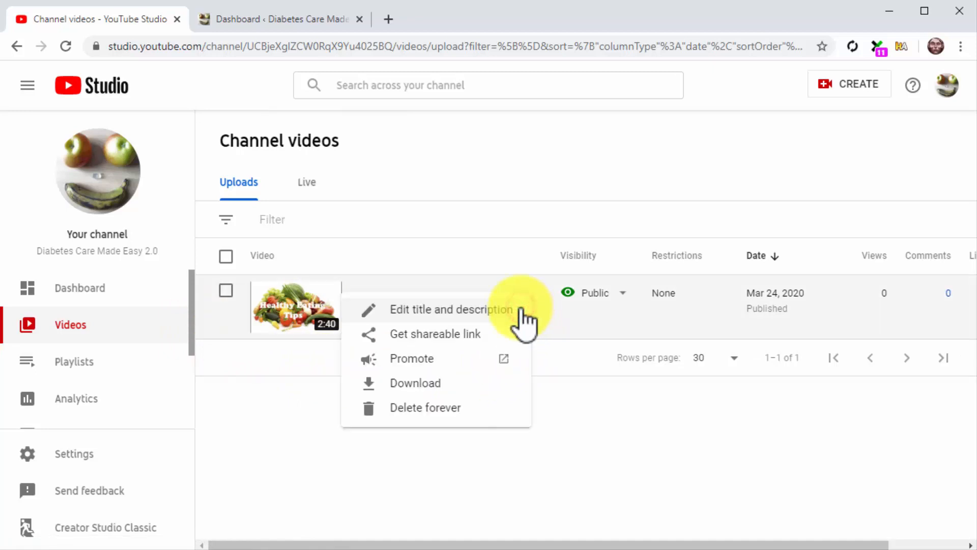
{"action": "left_click", "coordinate": [471, 335]}
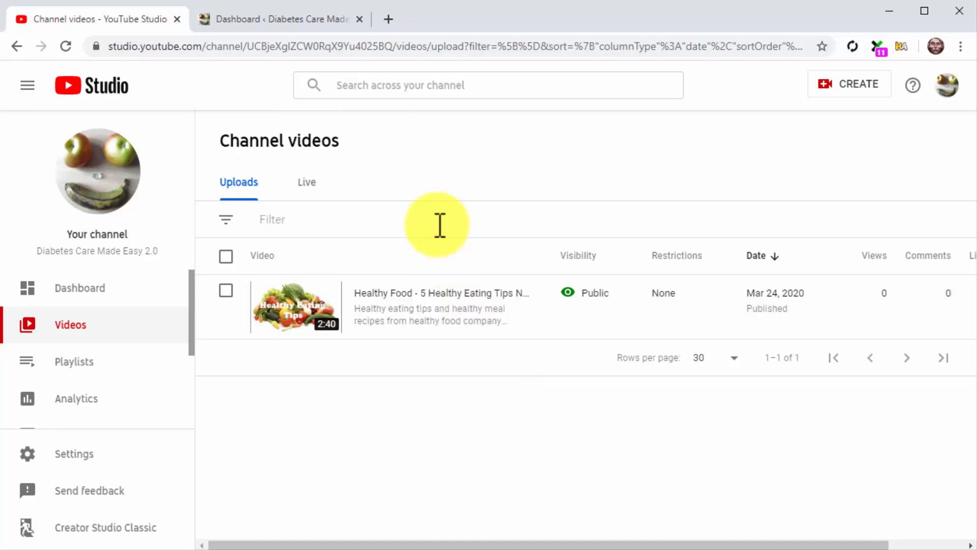
- Switch to the WordPress dashboard and start a new post titled "Healthy Food - 5 Healthy Eating Tips No One's Giving"
{"action": "left_click", "coordinate": [326, 21]}
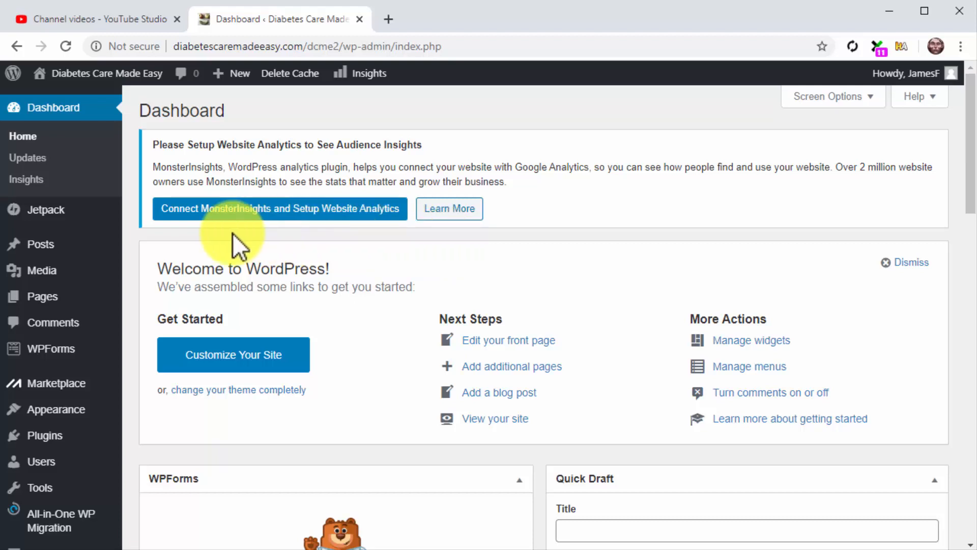
{"action": "mouse_move", "coordinate": [93, 248]}
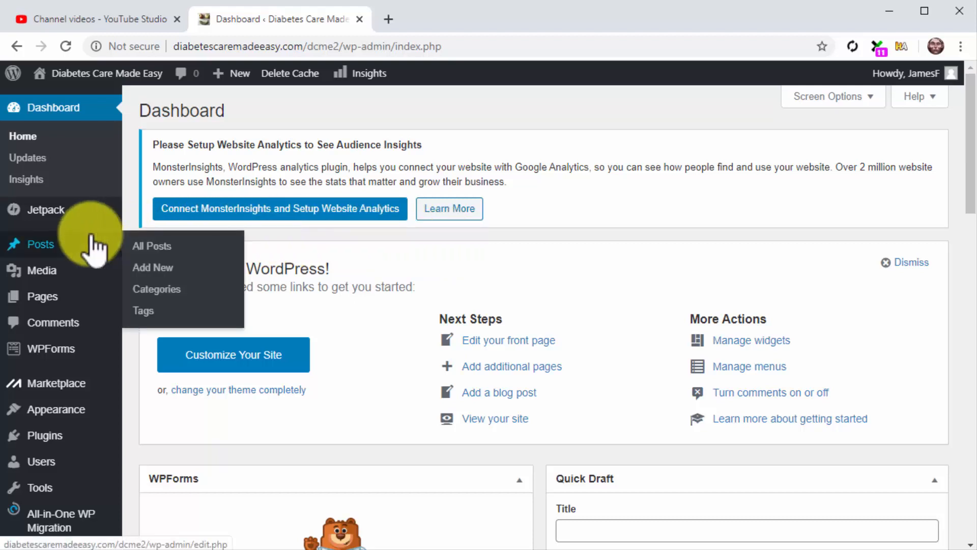
{"action": "left_click", "coordinate": [194, 264]}
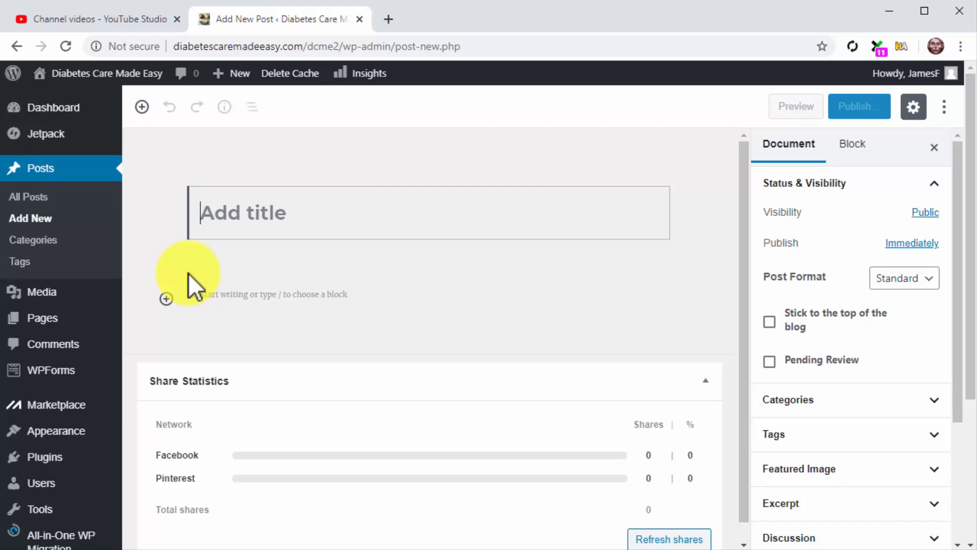
{"action": "type", "text": "Health"}
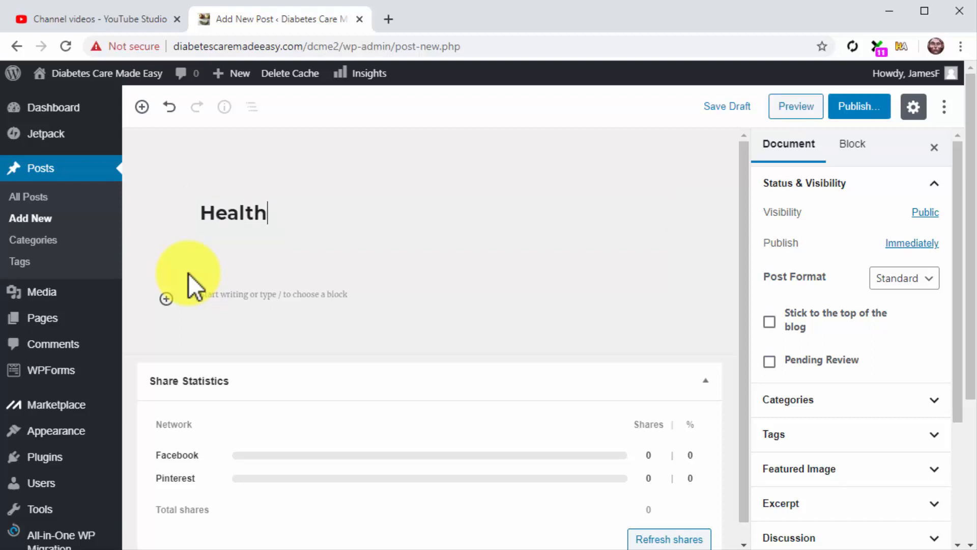
{"action": "type", "text": "y Food "}
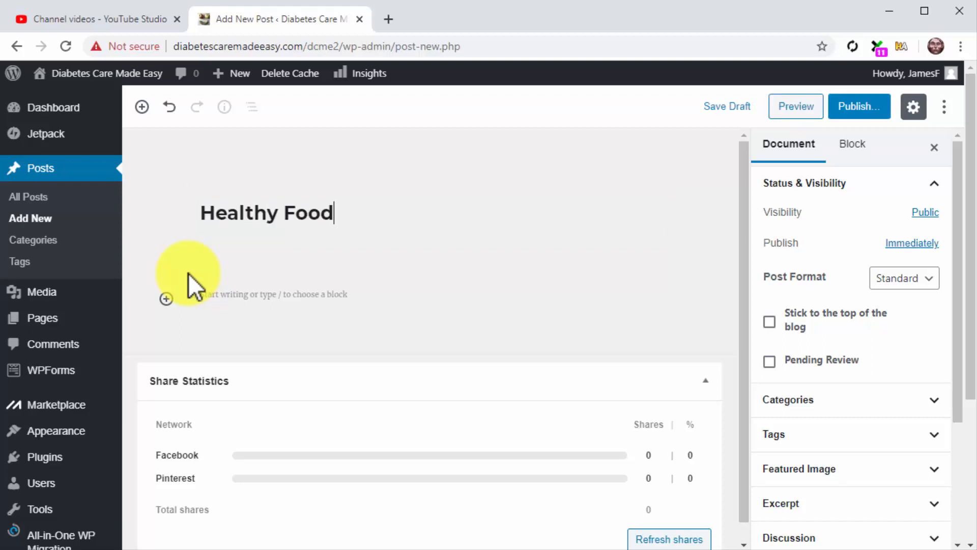
{"action": "type", "text": "- 5 Healthy E"}
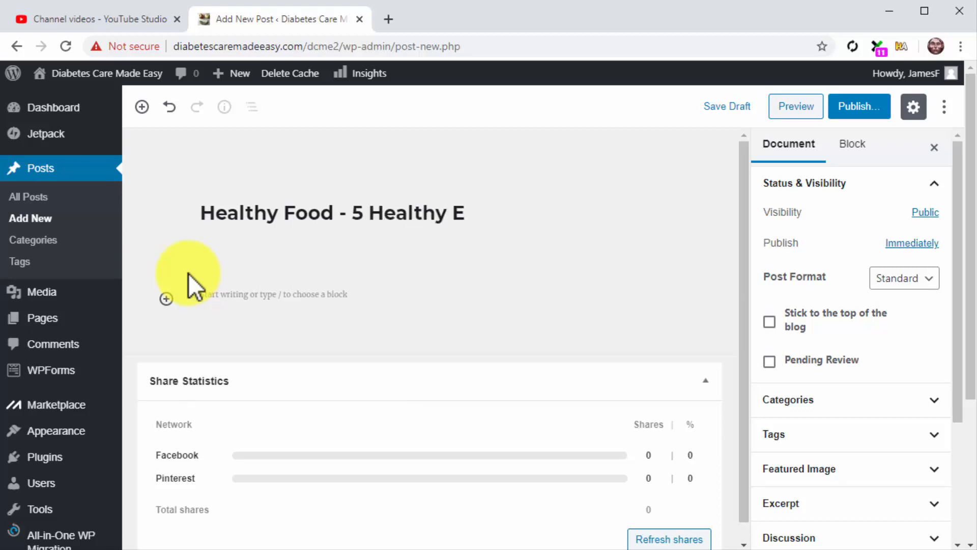
{"action": "type", "text": "ating T"}
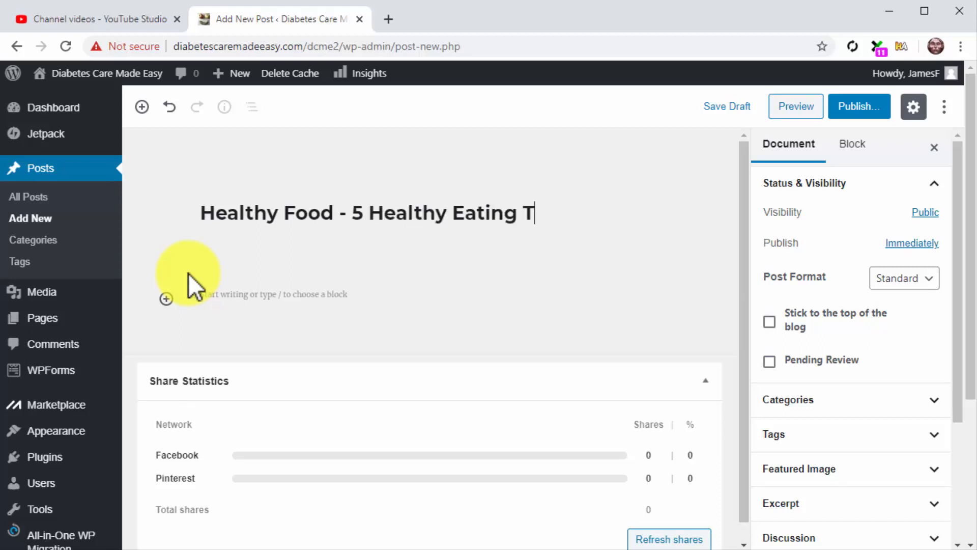
{"action": "type", "text": "ips No One's"}
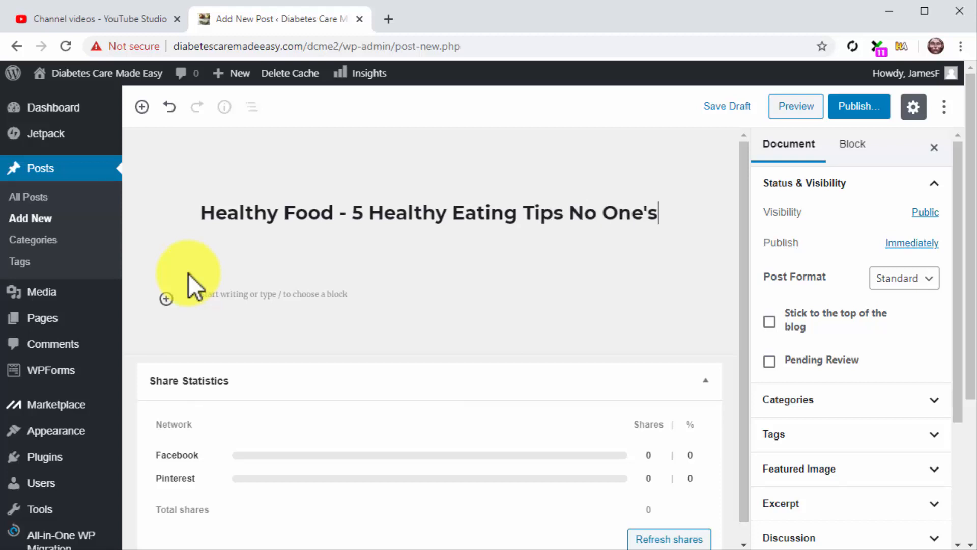
{"action": "type", "text": " Giving"}
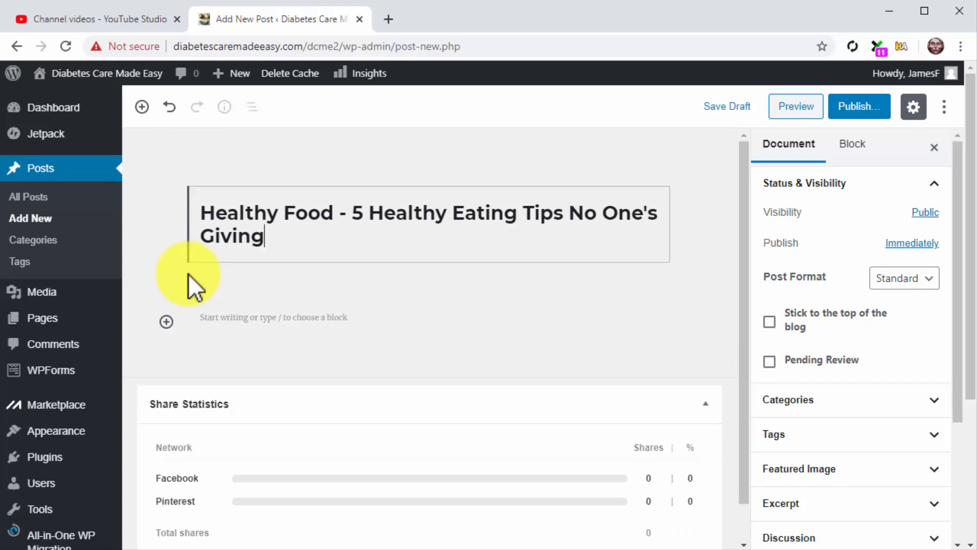
- Paste the copied diabetes diet article into the post body and set its paragraphs' font size to 14
{"action": "left_click", "coordinate": [227, 319]}
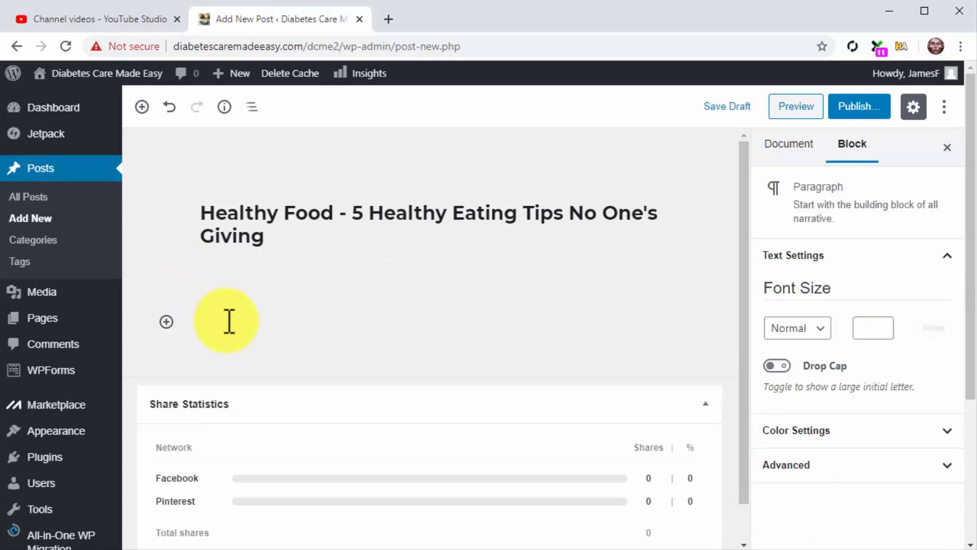
{"action": "key", "text": "ctrl+v"}
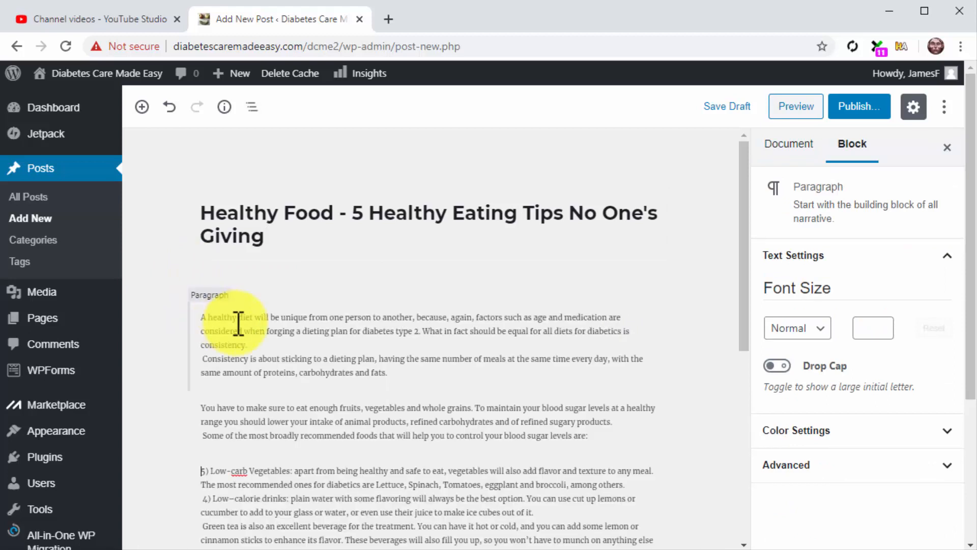
{"action": "left_click", "coordinate": [403, 376]}
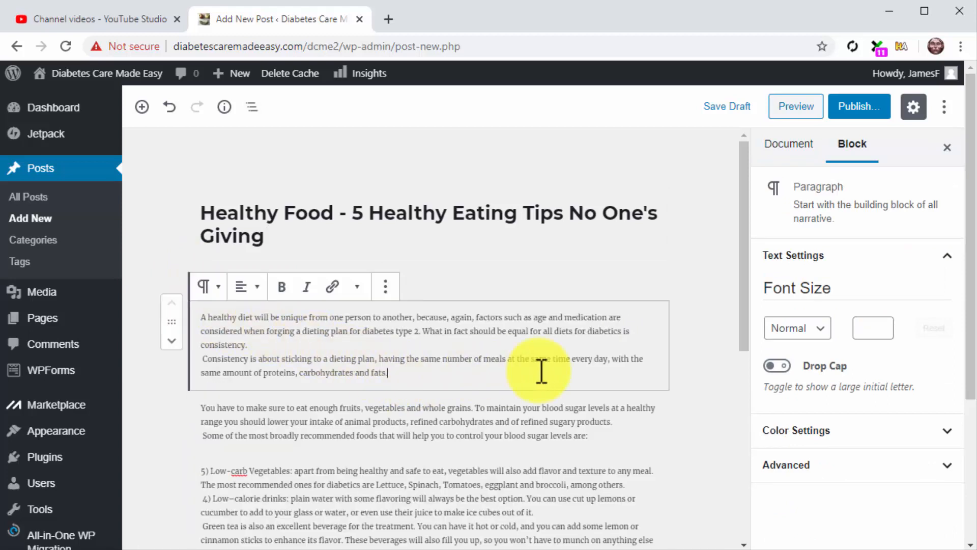
{"action": "left_click", "coordinate": [873, 328]}
{"action": "type", "text": "14"}
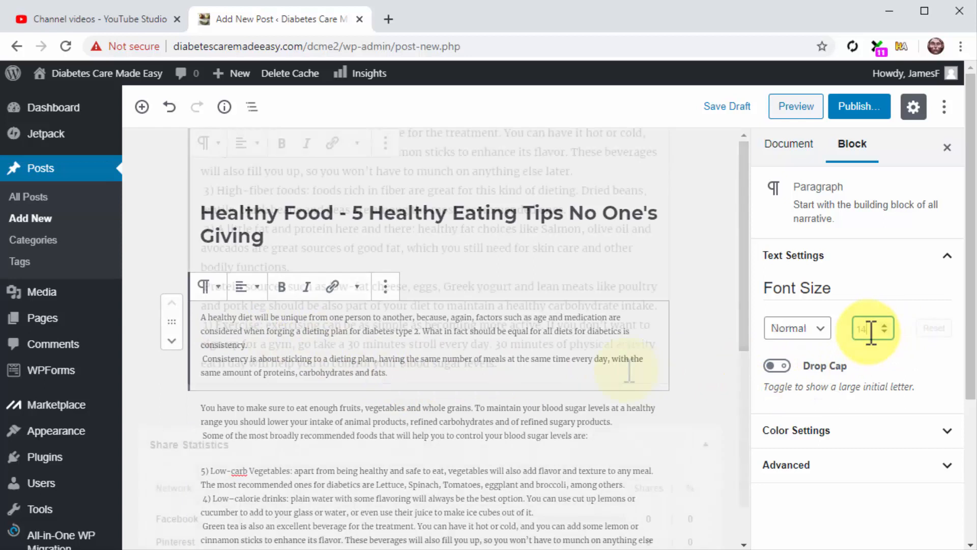
- Add a closing paragraph at font size 14: "We go into a more in-depth explanation in the video down below, so you should definitely check it out!"
{"action": "scroll", "coordinate": [630, 371], "scroll_direction": "down", "scroll_amount": 10}
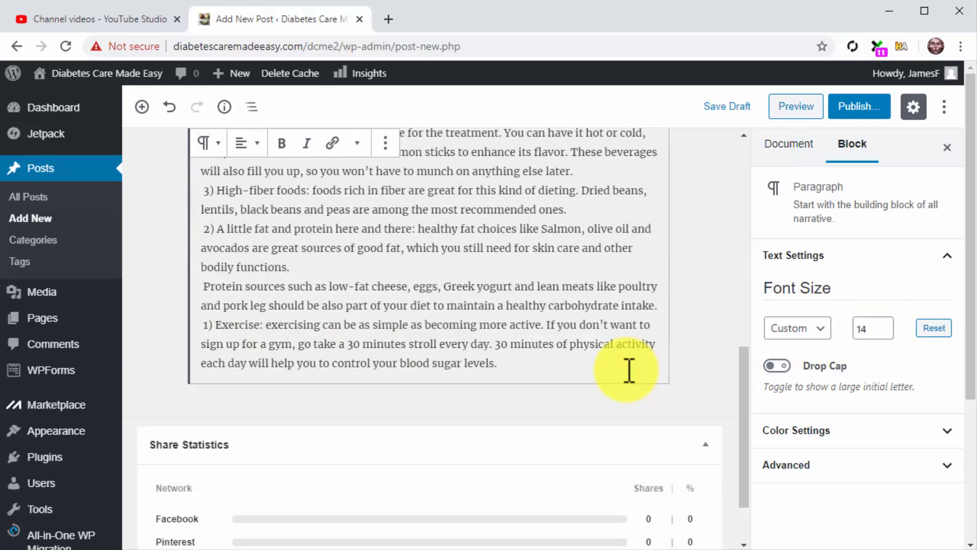
{"action": "key", "text": "Return"}
{"action": "type", "text": "We go i"}
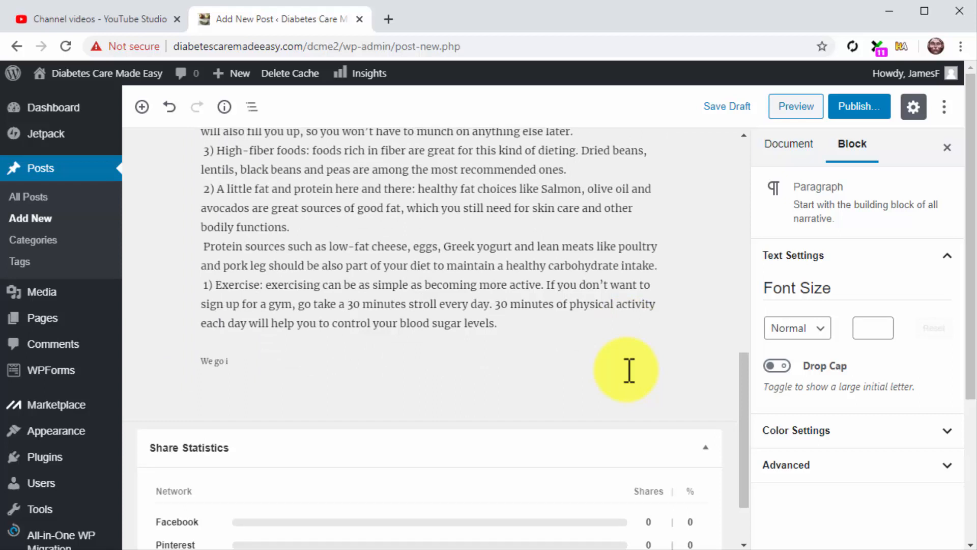
{"action": "key", "text": "ctrl+v"}
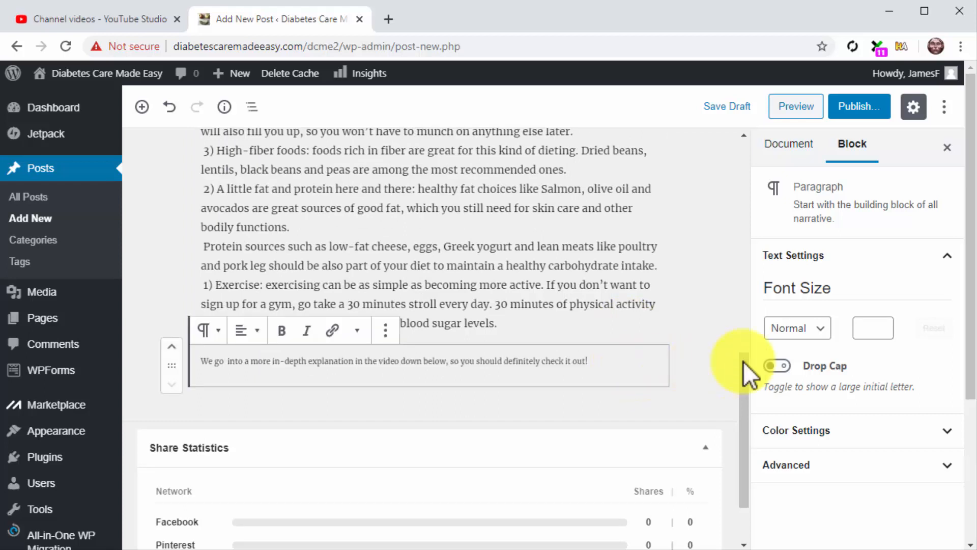
{"action": "left_click", "coordinate": [859, 332]}
{"action": "type", "text": "24"}
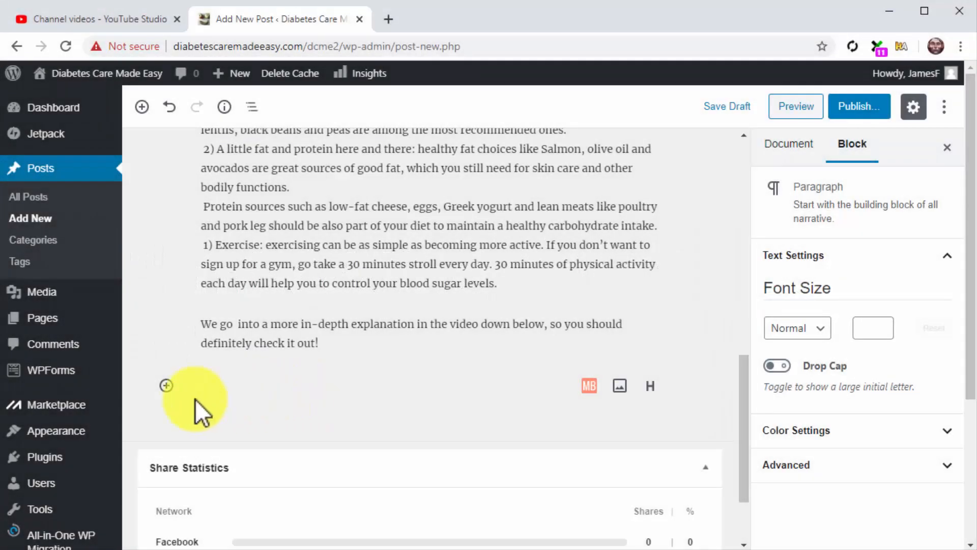
{"action": "left_click", "coordinate": [166, 386]}
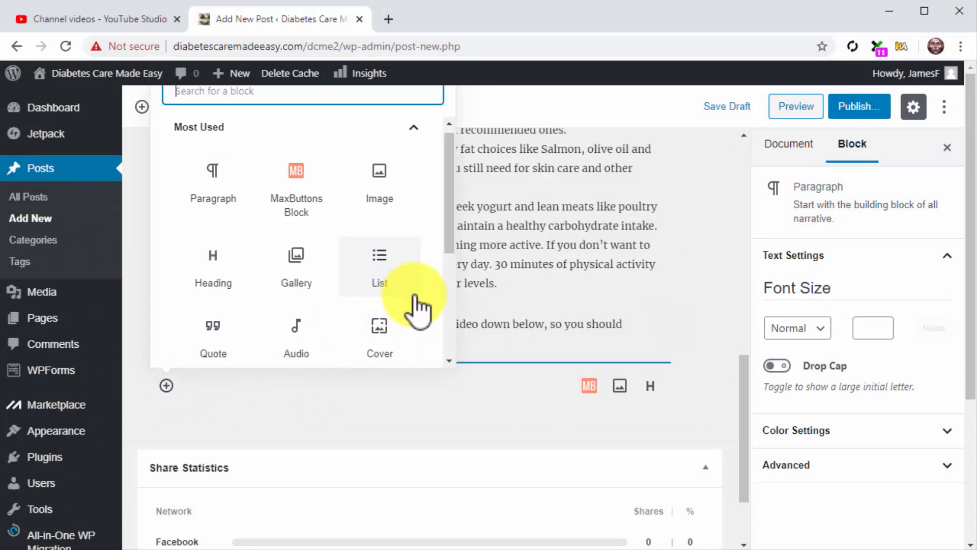
{"action": "scroll", "coordinate": [415, 310], "scroll_direction": "down", "scroll_amount": 5}
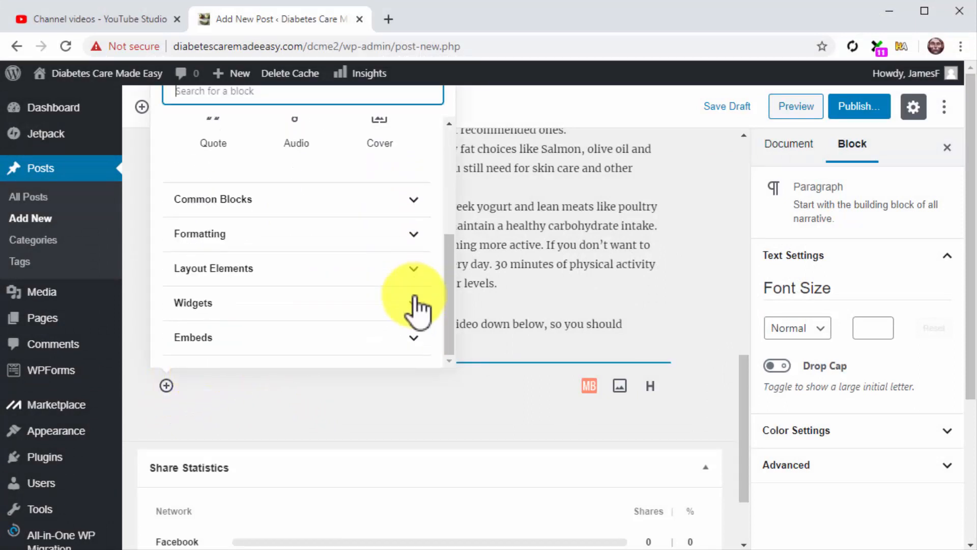
{"action": "left_click", "coordinate": [392, 345]}
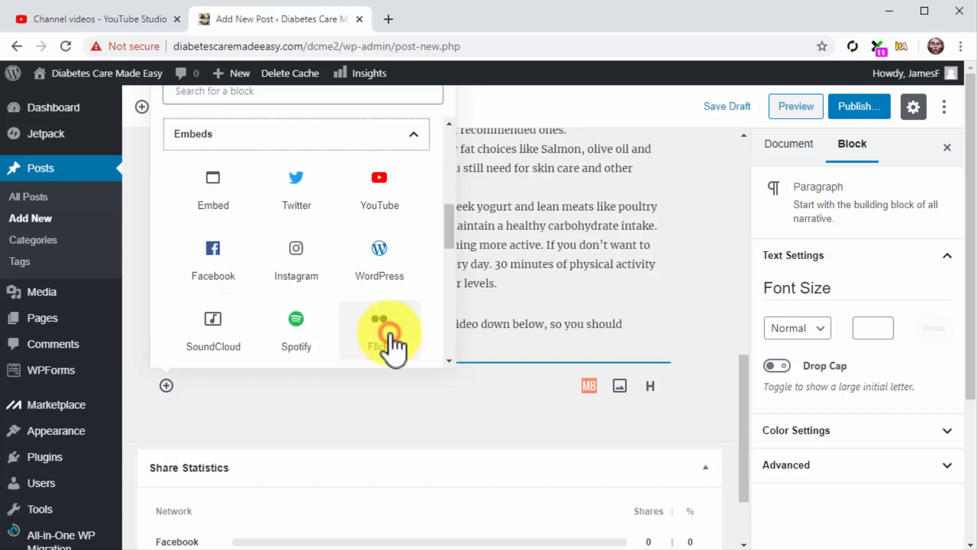
{"action": "left_click", "coordinate": [385, 206]}
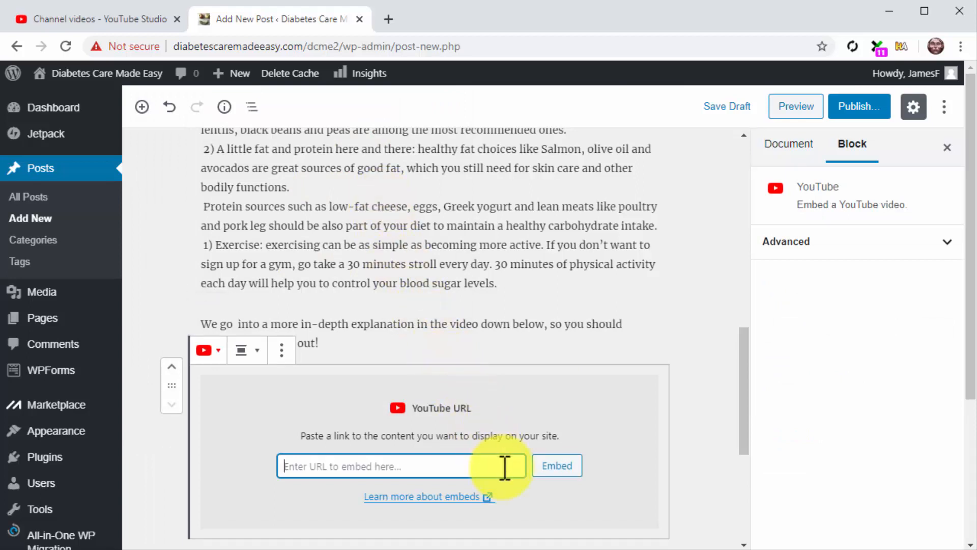
{"action": "type", "text": "https://youtu.be/VljfqRu8LPI"}
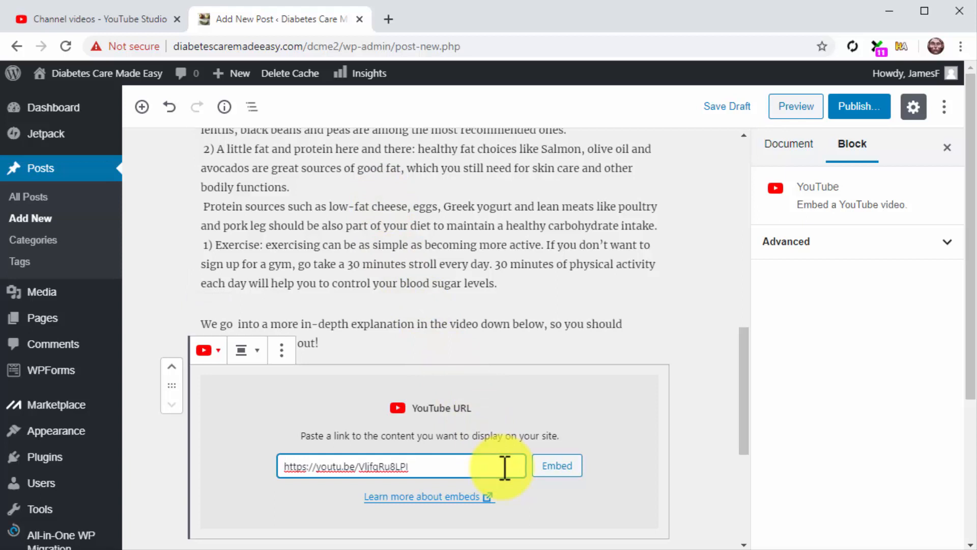
{"action": "left_click", "coordinate": [546, 466]}
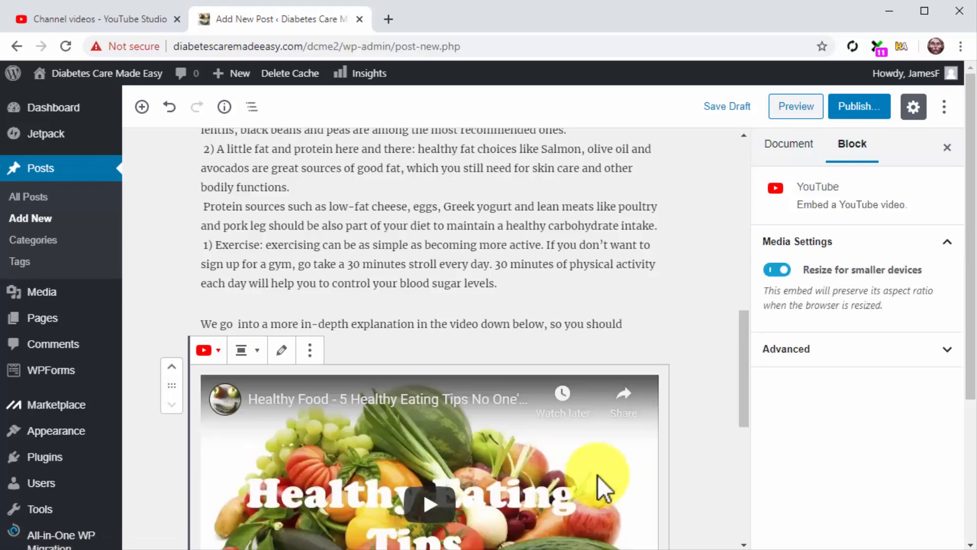
{"action": "scroll", "coordinate": [695, 469], "scroll_direction": "down", "scroll_amount": 3}
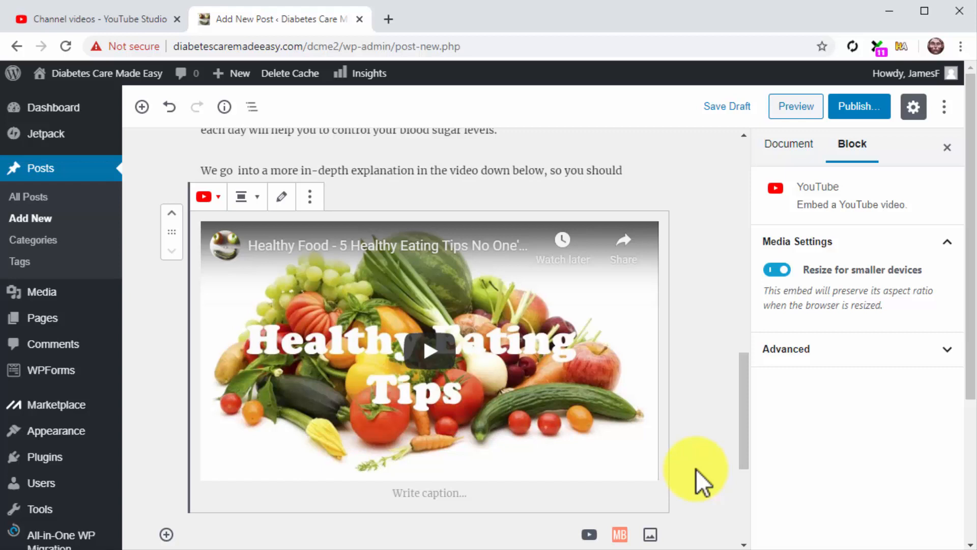
{"action": "left_click", "coordinate": [495, 492]}
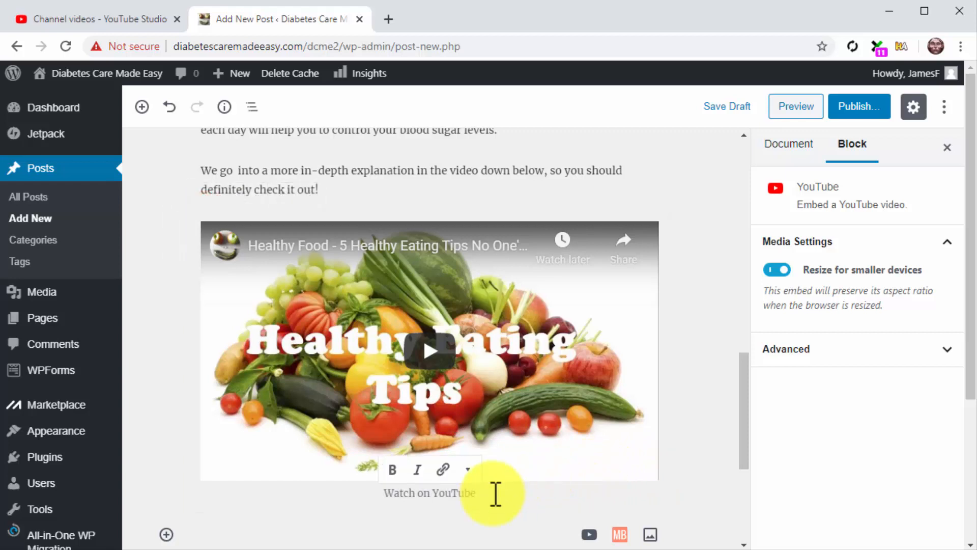
{"action": "left_click", "coordinate": [495, 493]}
{"action": "left_click_drag", "start_coordinate": [495, 493], "coordinate": [387, 495]}
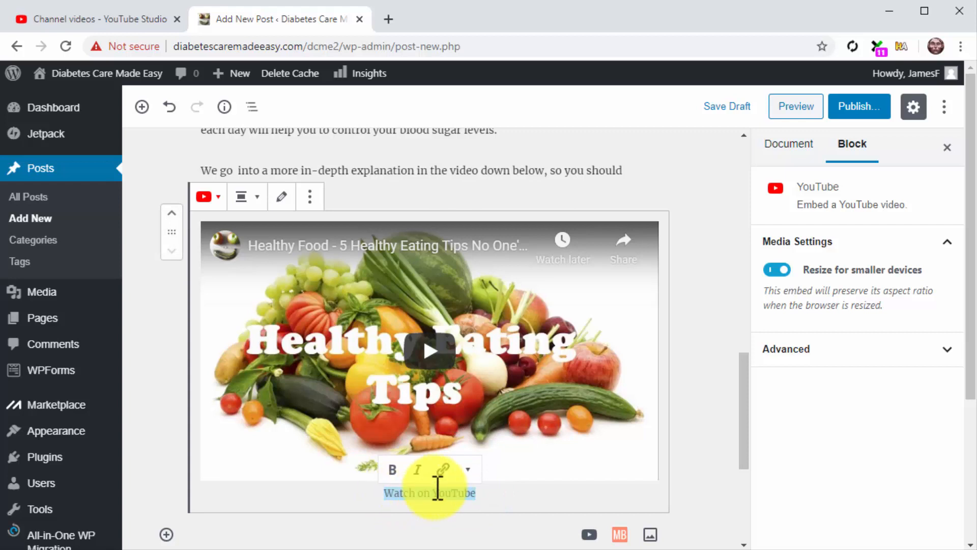
{"action": "left_click", "coordinate": [442, 470]}
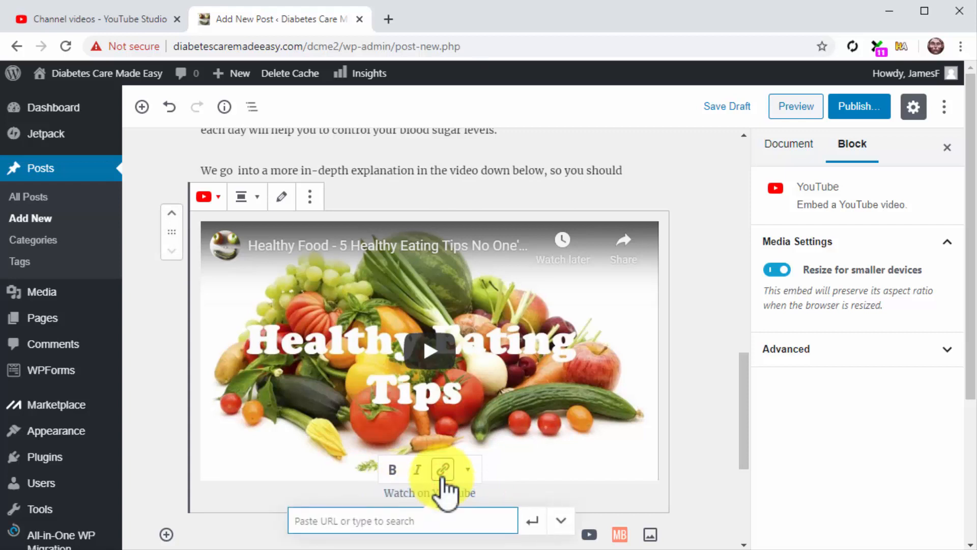
{"action": "type", "text": "https://youtu.be/VljfqRu8LPI"}
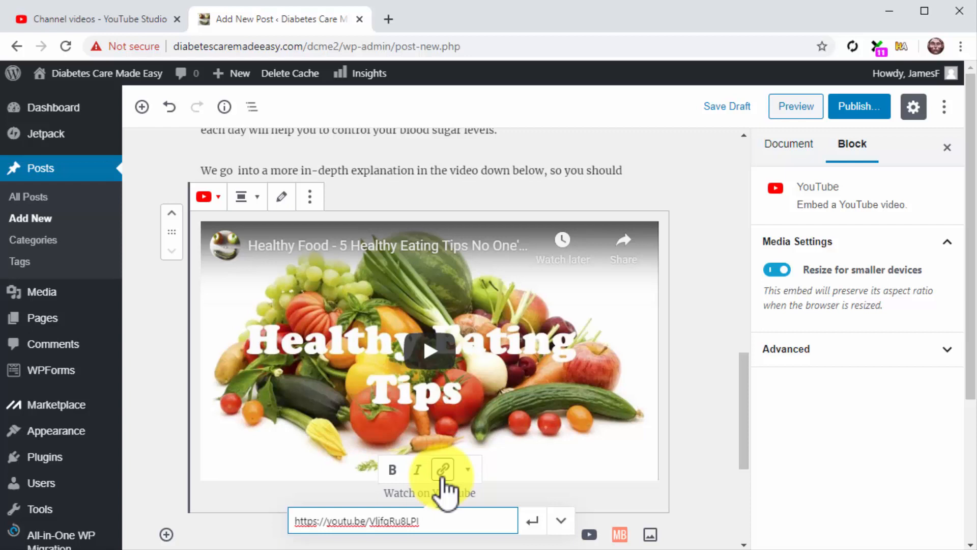
{"action": "left_click", "coordinate": [531, 524]}
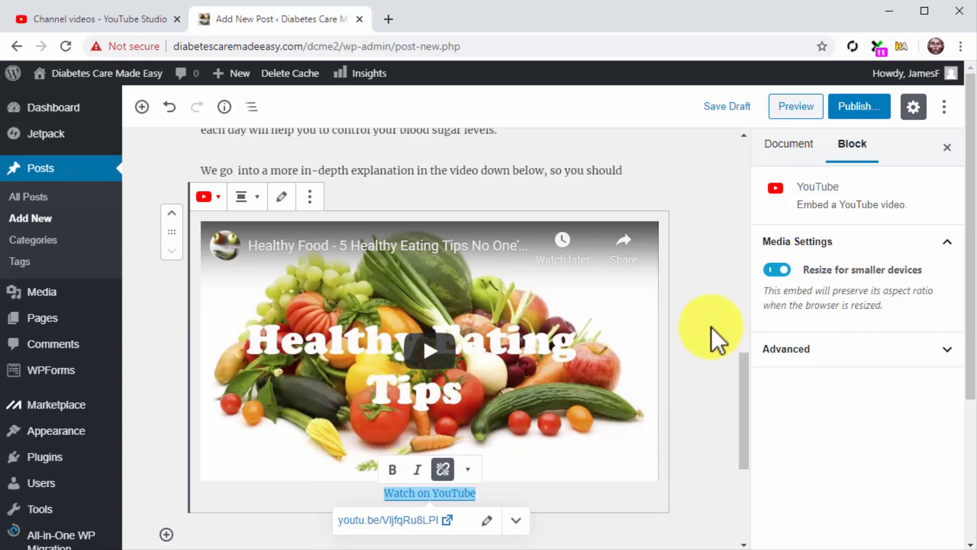
- Add the tags "Healthy Foods" and "Healthy Eating" to the post's document settings
{"action": "left_click", "coordinate": [775, 153]}
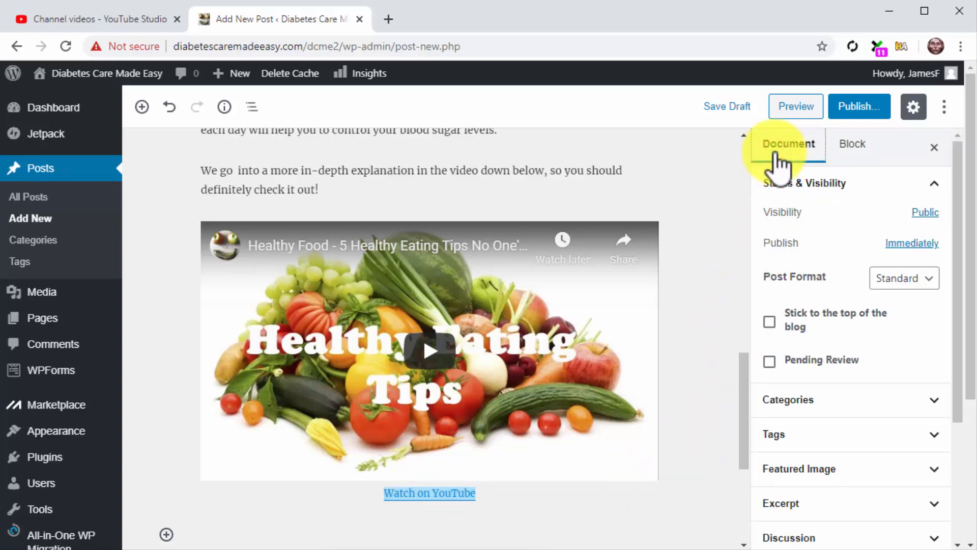
{"action": "left_click", "coordinate": [839, 437]}
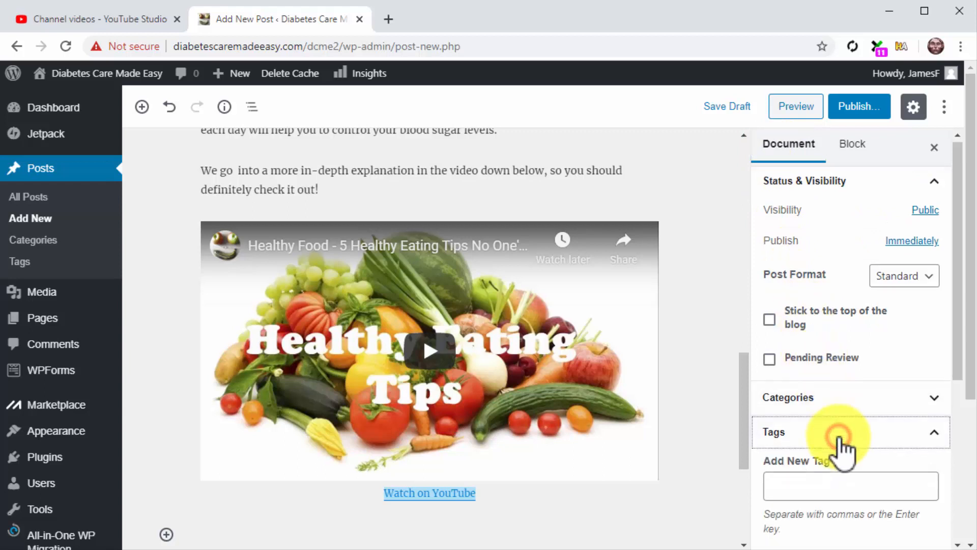
{"action": "scroll", "coordinate": [840, 448], "scroll_direction": "down", "scroll_amount": 3}
{"action": "left_click", "coordinate": [877, 333]}
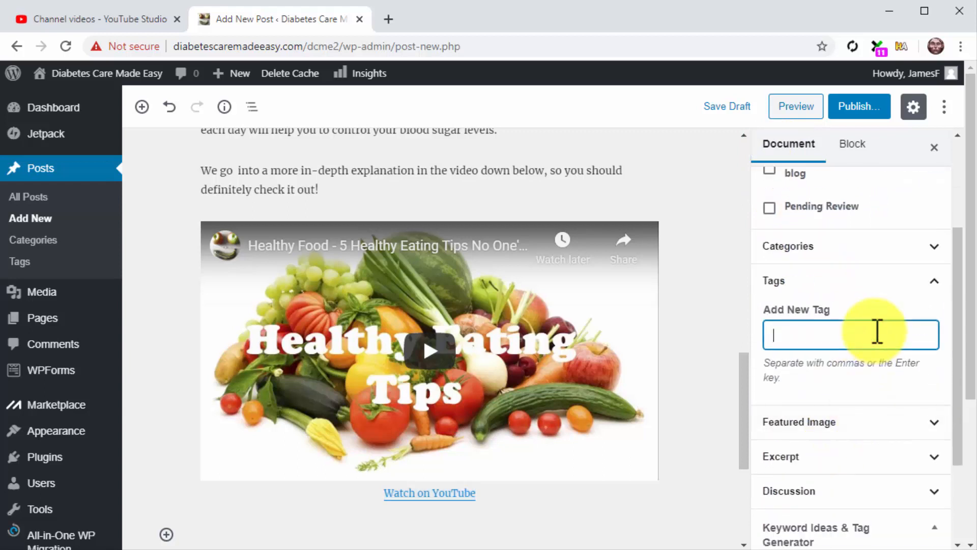
{"action": "type", "text": "Healthy Foods"}
{"action": "key", "text": "Return"}
{"action": "type", "text": "Healthy Eating"}
{"action": "key", "text": "Return"}
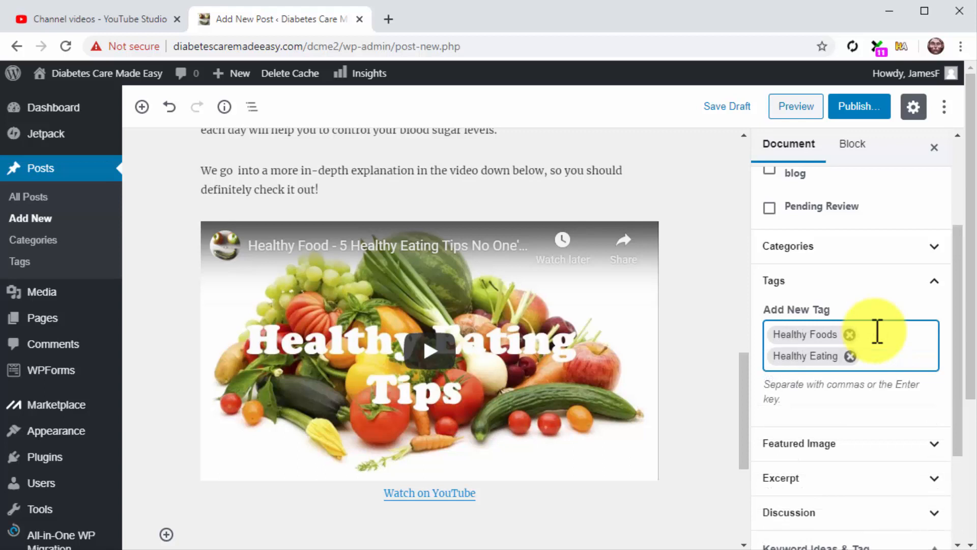
- Upload the image df2 from the My Business documents folder and set it as the post's featured image
{"action": "left_click", "coordinate": [903, 444]}
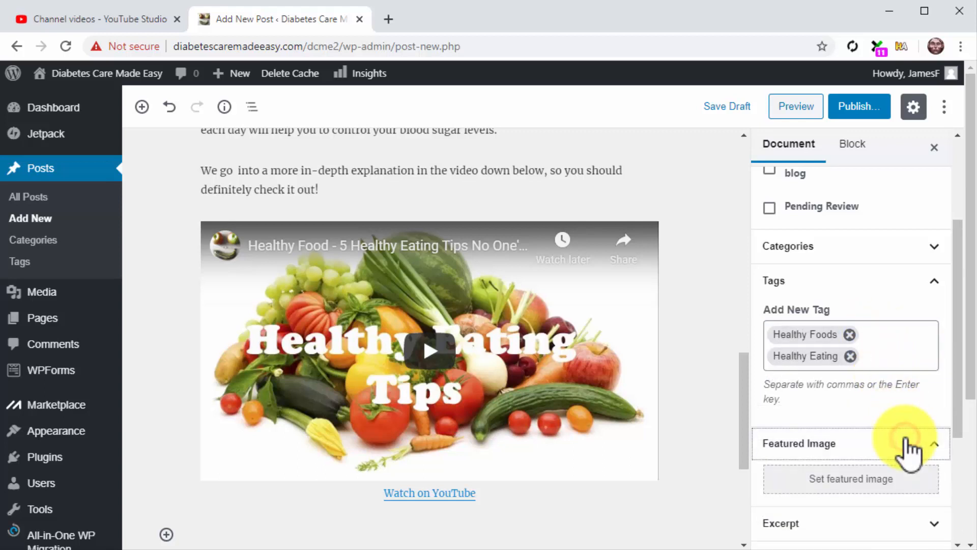
{"action": "scroll", "coordinate": [908, 451], "scroll_direction": "down", "scroll_amount": 1}
{"action": "left_click", "coordinate": [902, 411]}
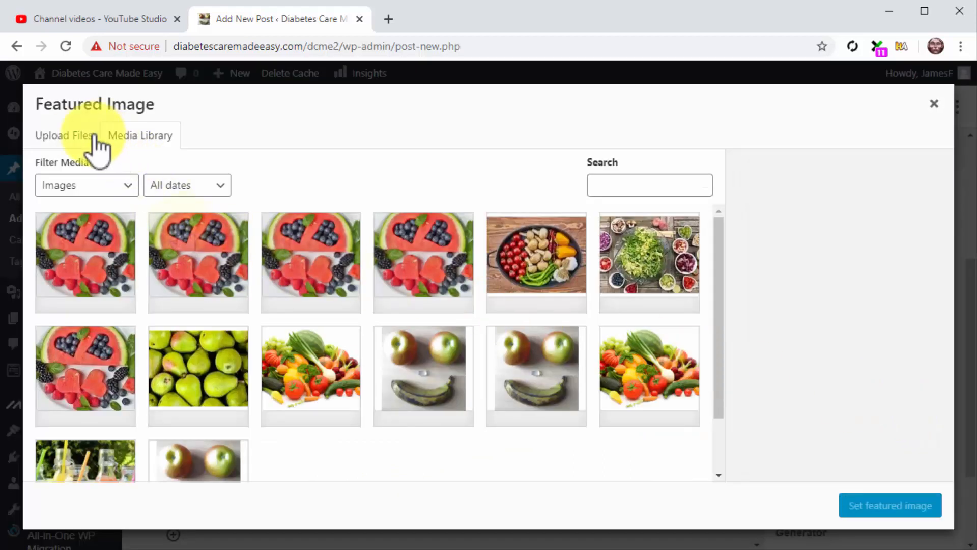
{"action": "left_click", "coordinate": [79, 136]}
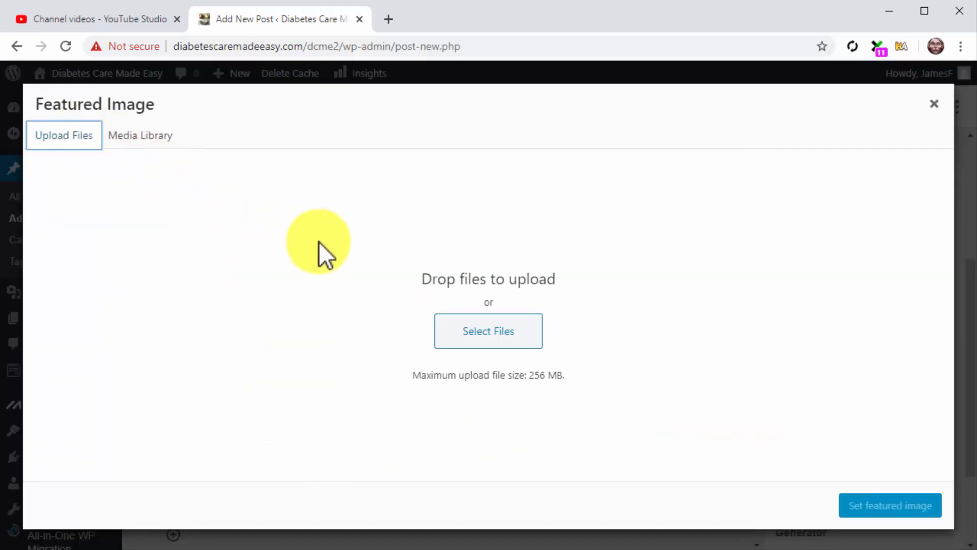
{"action": "left_click", "coordinate": [484, 328]}
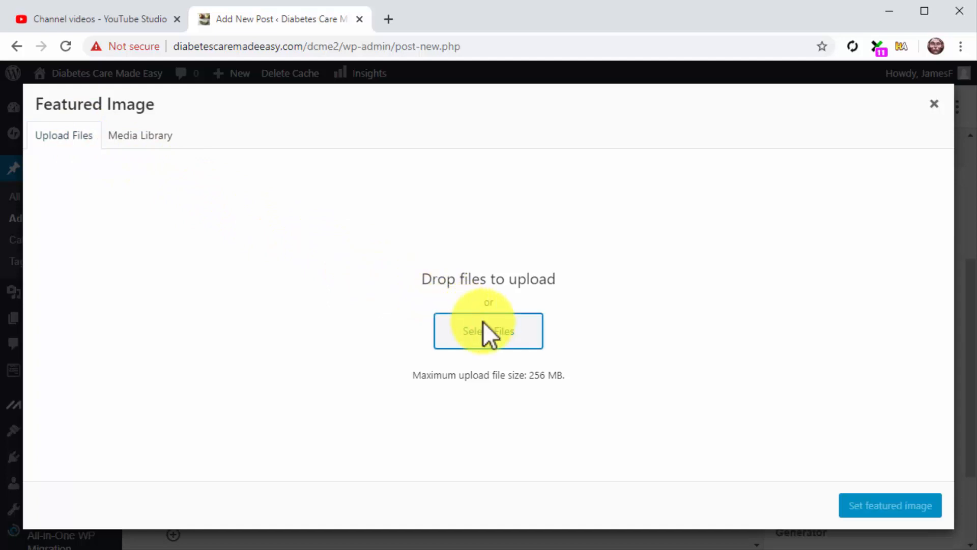
{"action": "scroll", "coordinate": [489, 256], "scroll_direction": "down", "scroll_amount": 3}
{"action": "scroll", "coordinate": [490, 256], "scroll_direction": "down", "scroll_amount": 2}
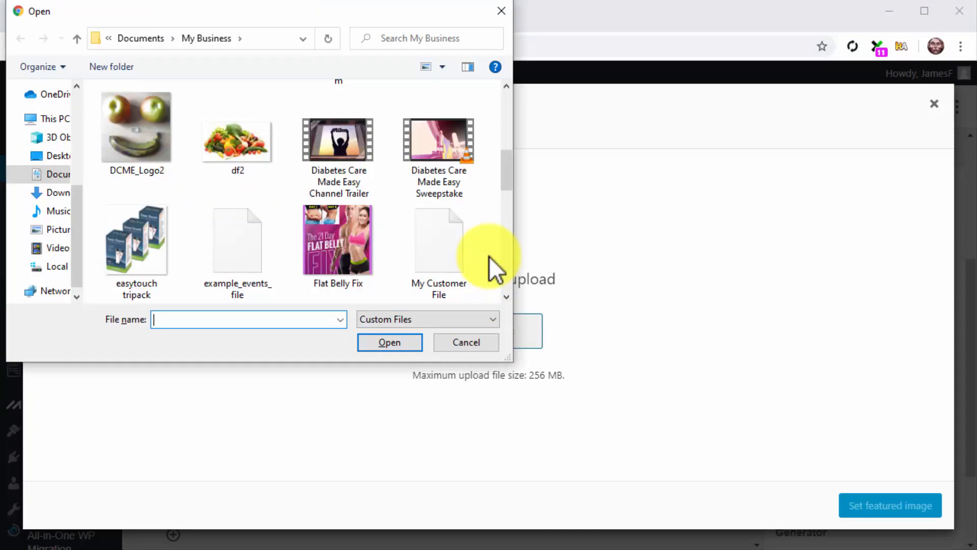
{"action": "double_click", "coordinate": [252, 150]}
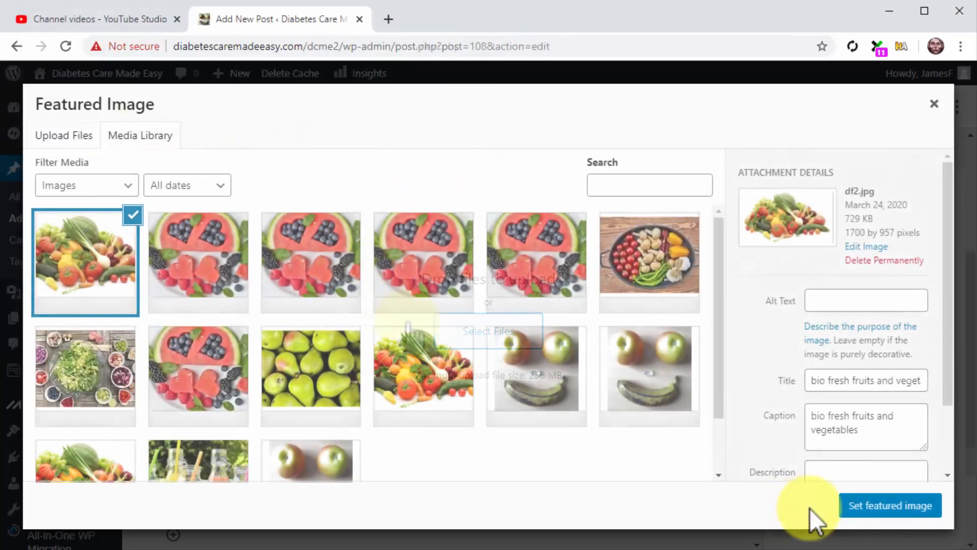
{"action": "left_click", "coordinate": [885, 505]}
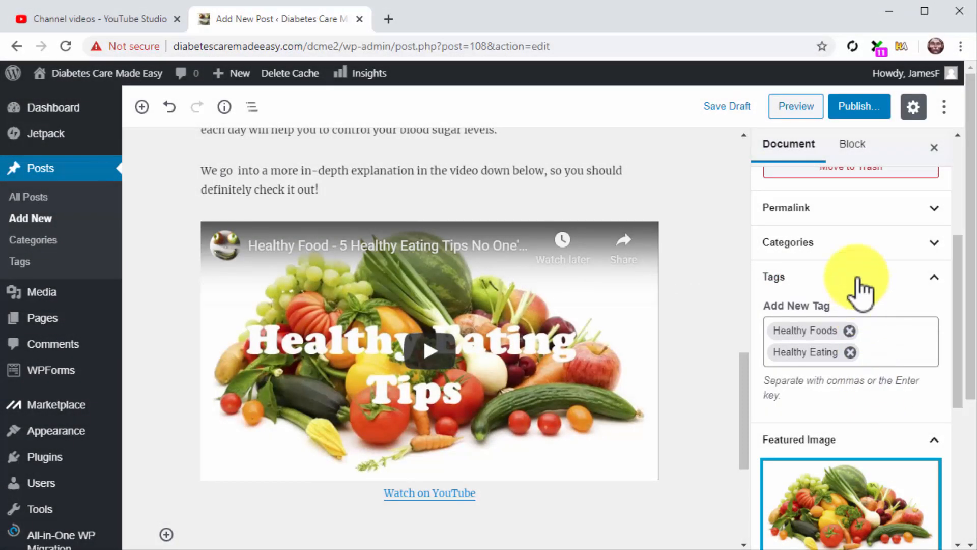
- Publish the blog post immediately with public visibility
{"action": "left_click", "coordinate": [838, 108]}
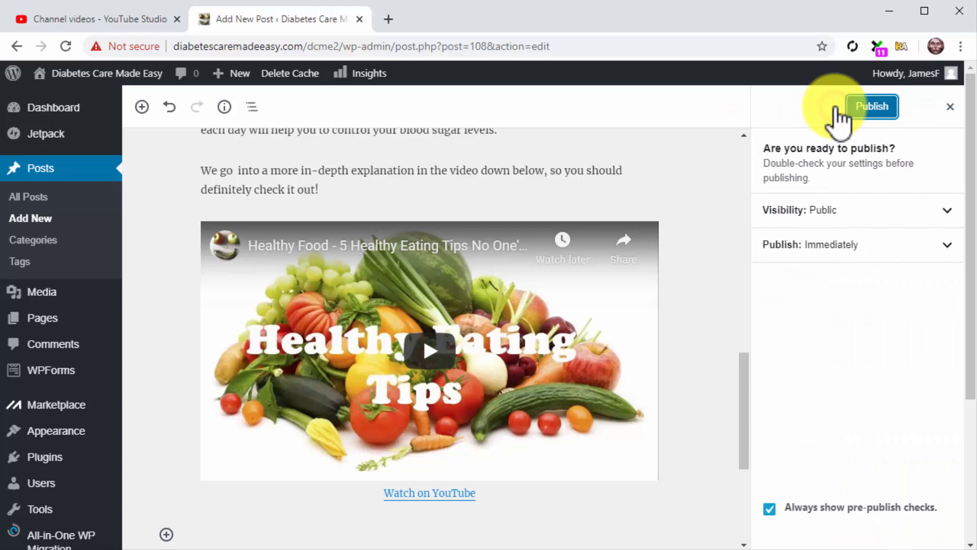
{"action": "left_click", "coordinate": [868, 108]}
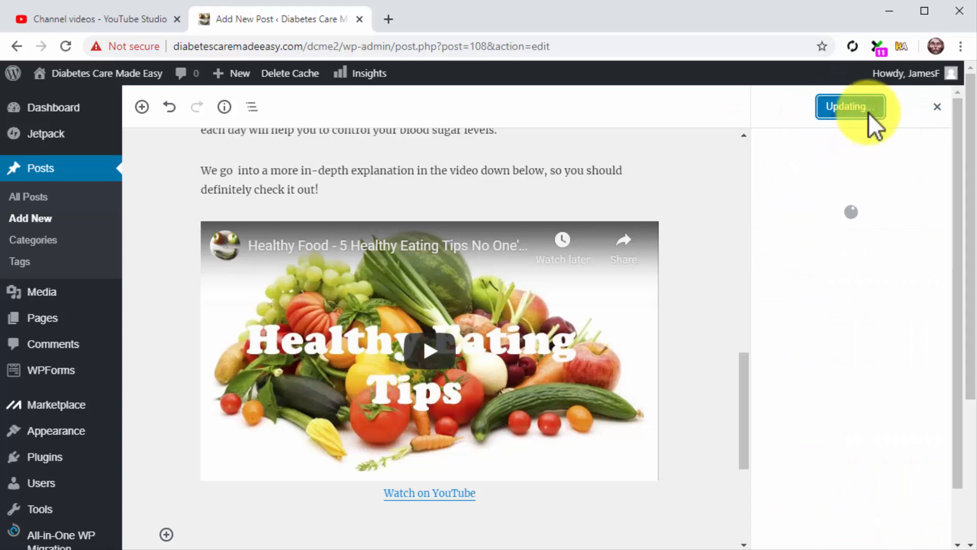